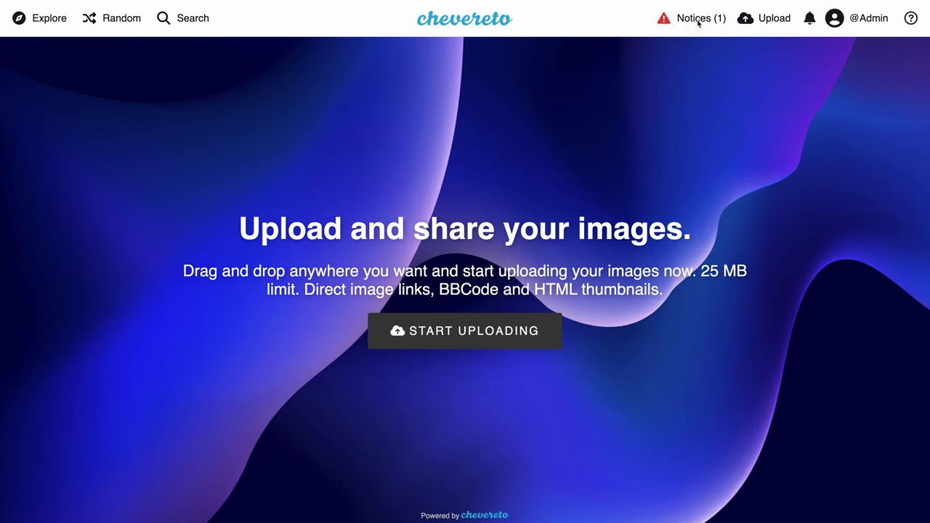
- Browse the site notices, settings and user roles list, then start typing the label 'My'
{"action": "left_click", "coordinate": [699, 23]}
{"action": "left_click", "coordinate": [547, 279]}
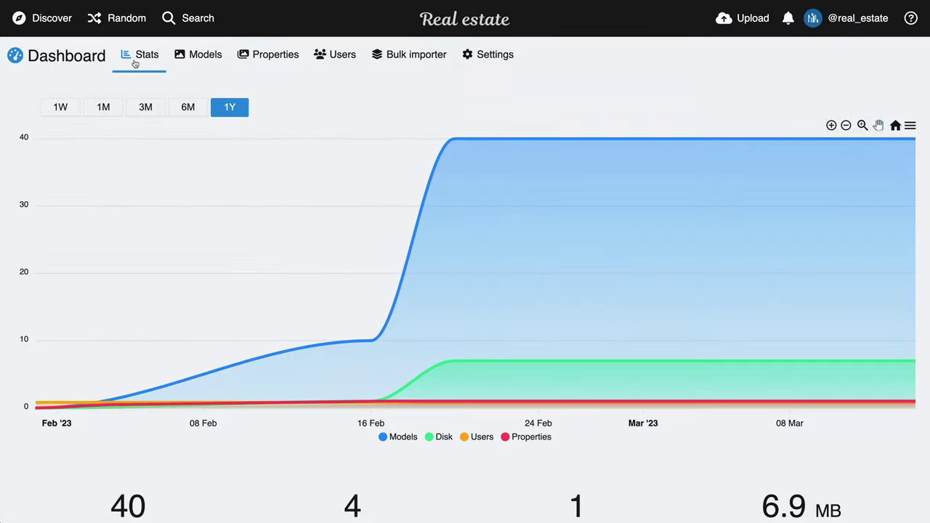
{"action": "scroll", "coordinate": [778, 323], "scroll_direction": "down", "scroll_amount": 5}
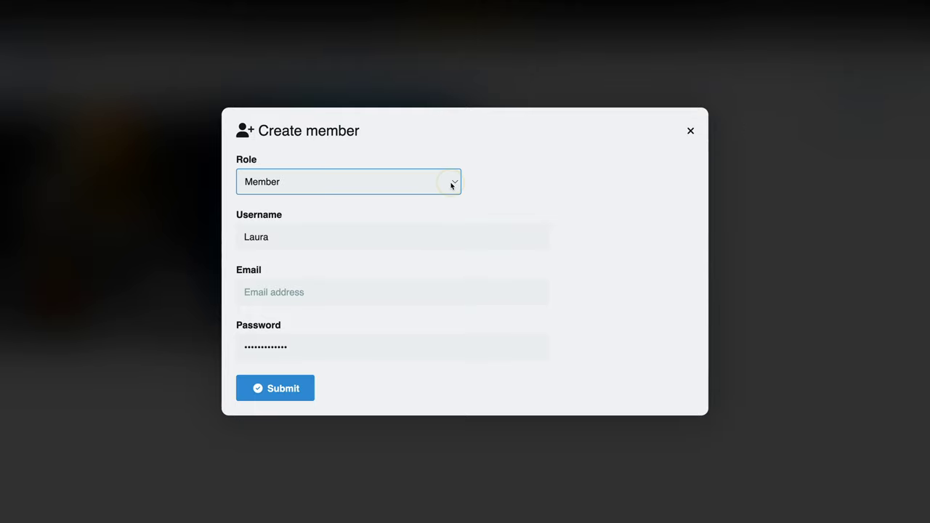
{"action": "left_click", "coordinate": [451, 186]}
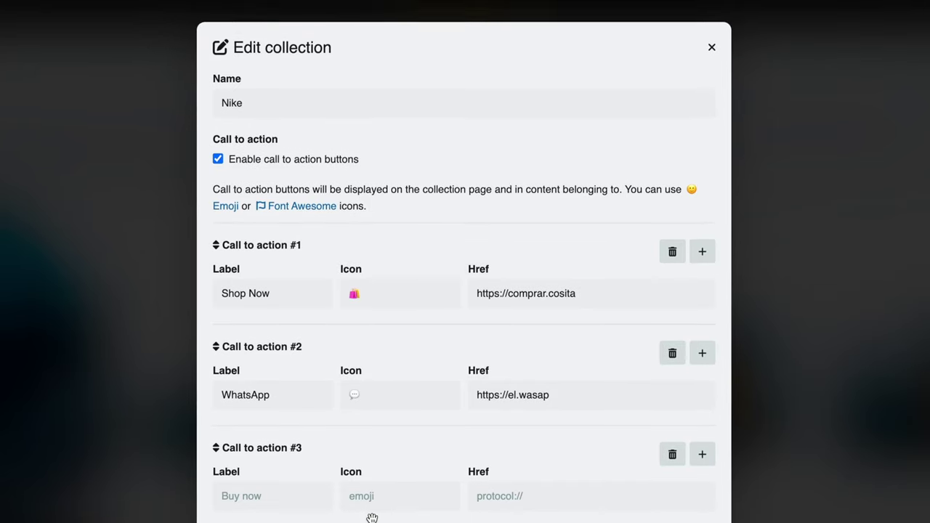
{"action": "type", "text": "M"}
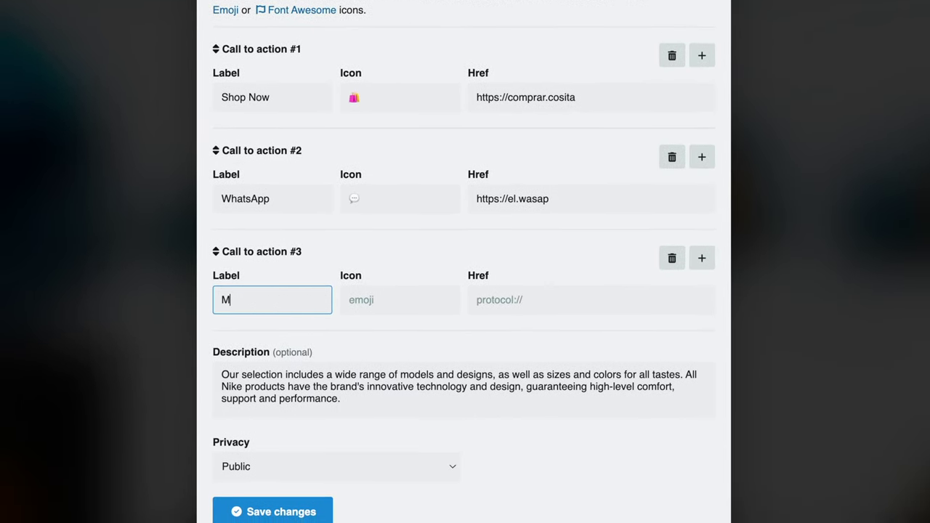
{"action": "type", "text": "y"}
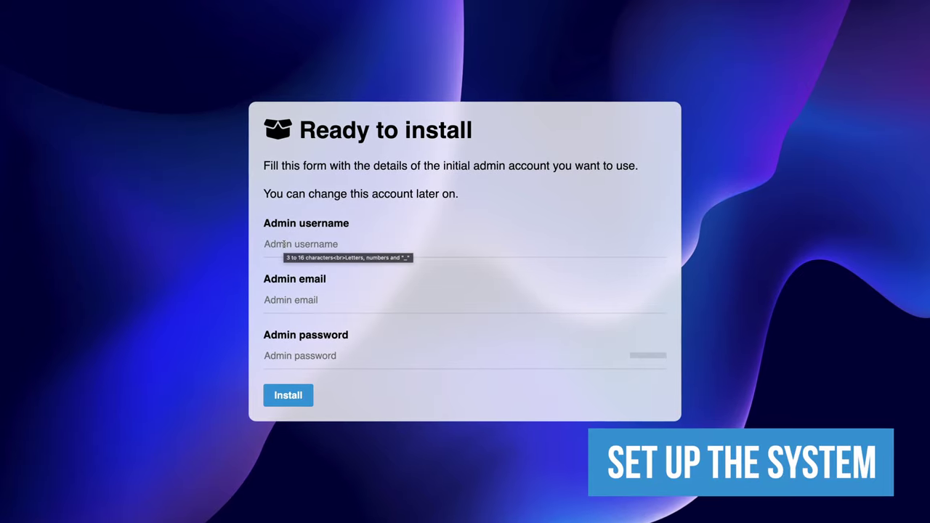
- Create the admin account with username 'Admin' and the admin e-mail, then run the install
{"action": "left_click", "coordinate": [284, 245]}
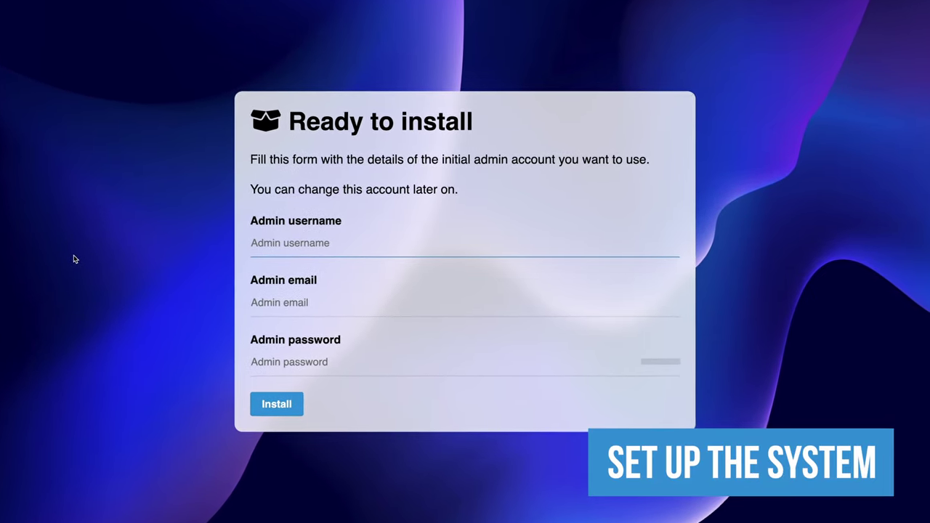
{"action": "type", "text": "Admin"}
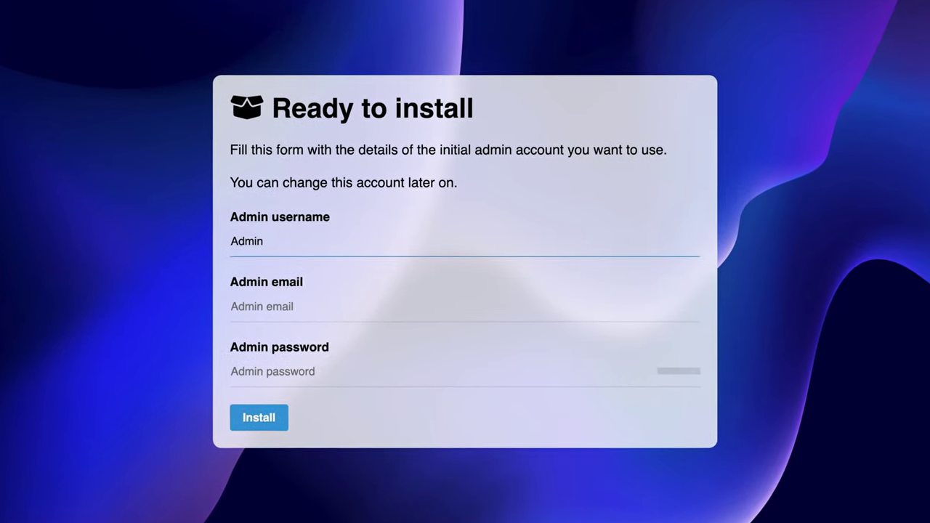
{"action": "key", "text": "Tab"}
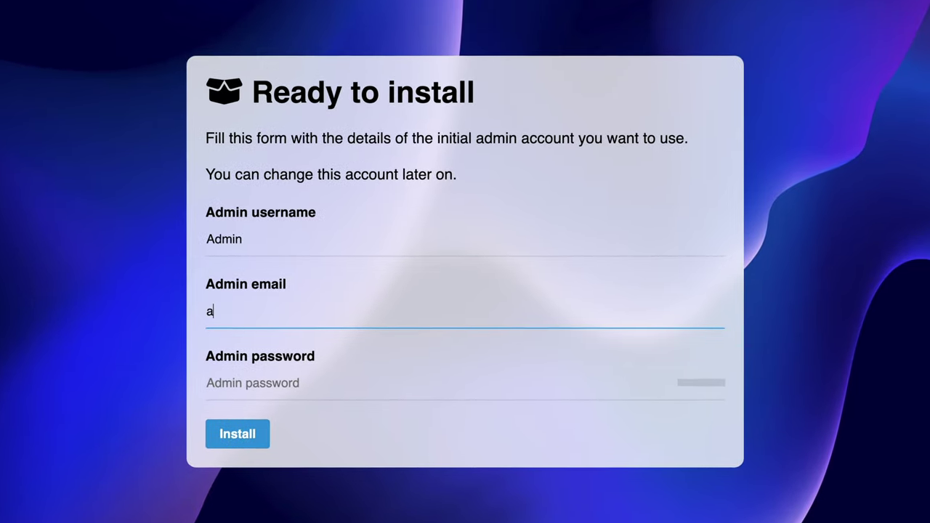
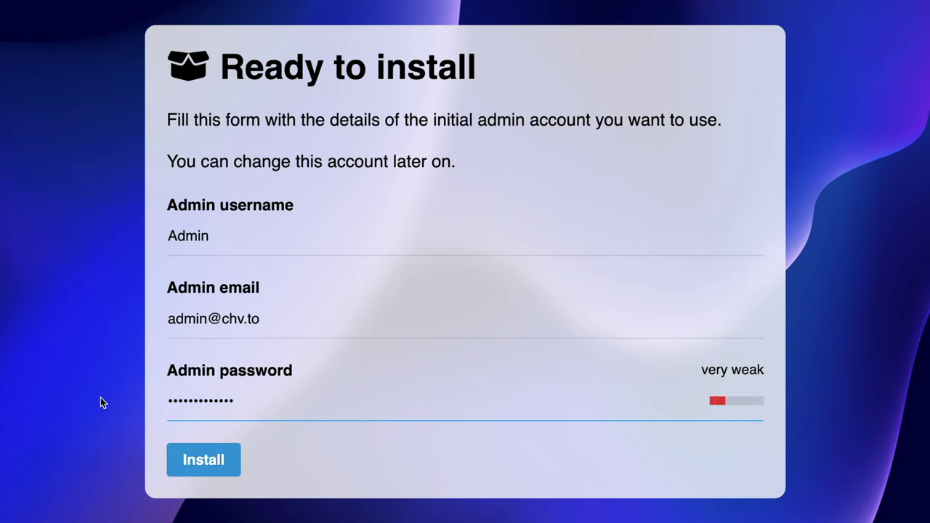
{"action": "left_click", "coordinate": [203, 465]}
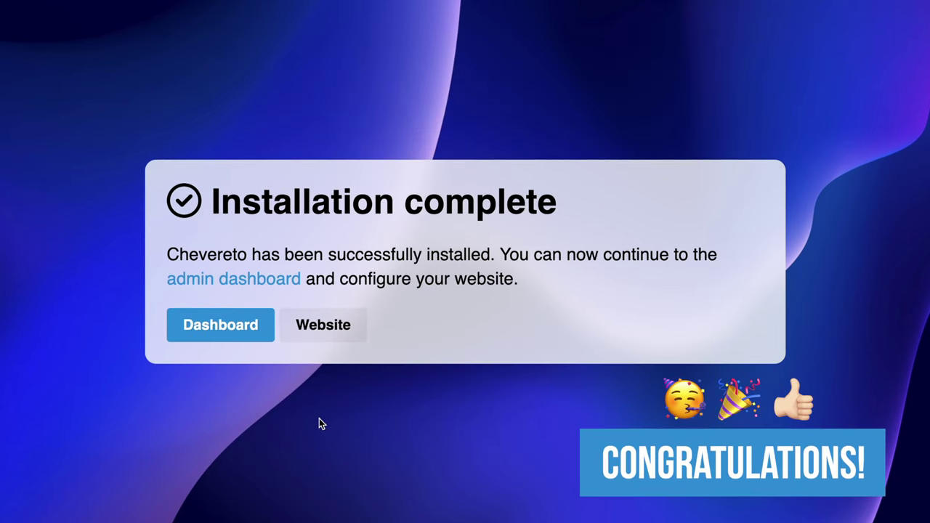
- Open the new website, browse the listings, search options and language menu, then reach Sign in
{"action": "left_click", "coordinate": [328, 325]}
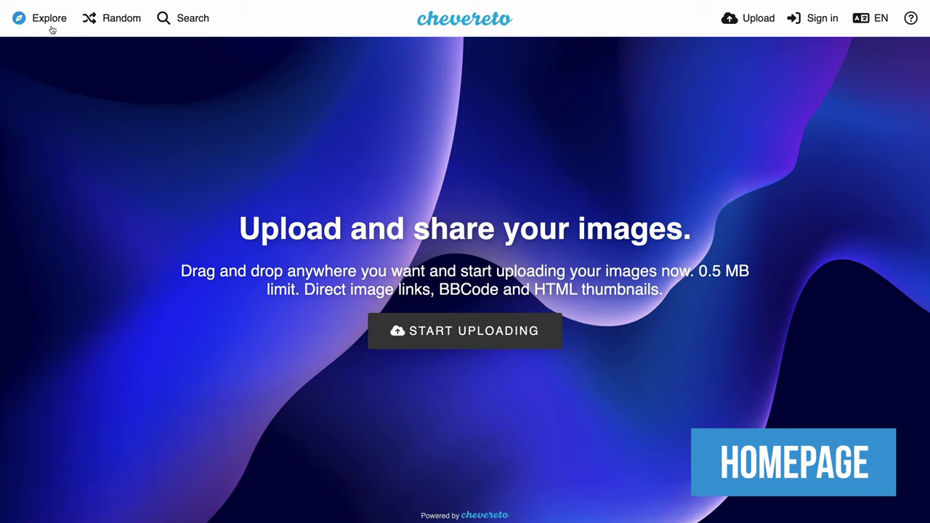
{"action": "mouse_move", "coordinate": [40, 19]}
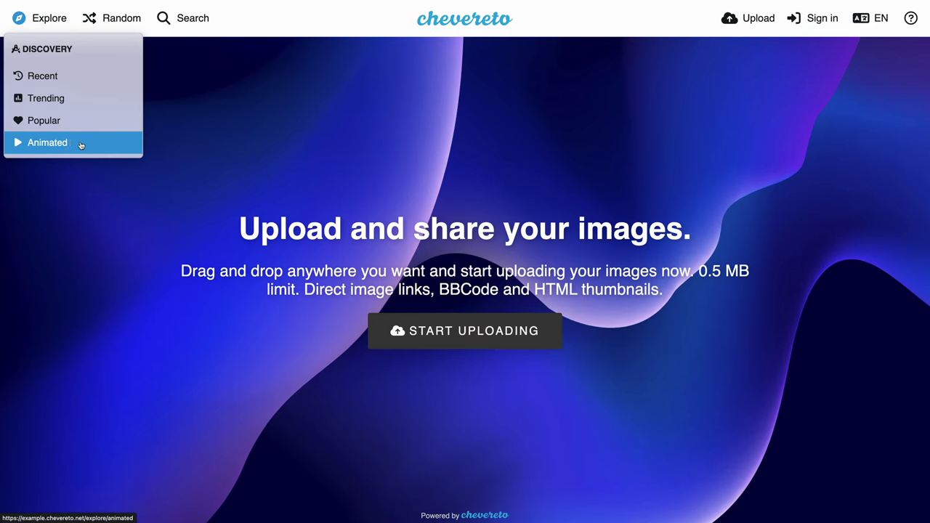
{"action": "left_click", "coordinate": [174, 124]}
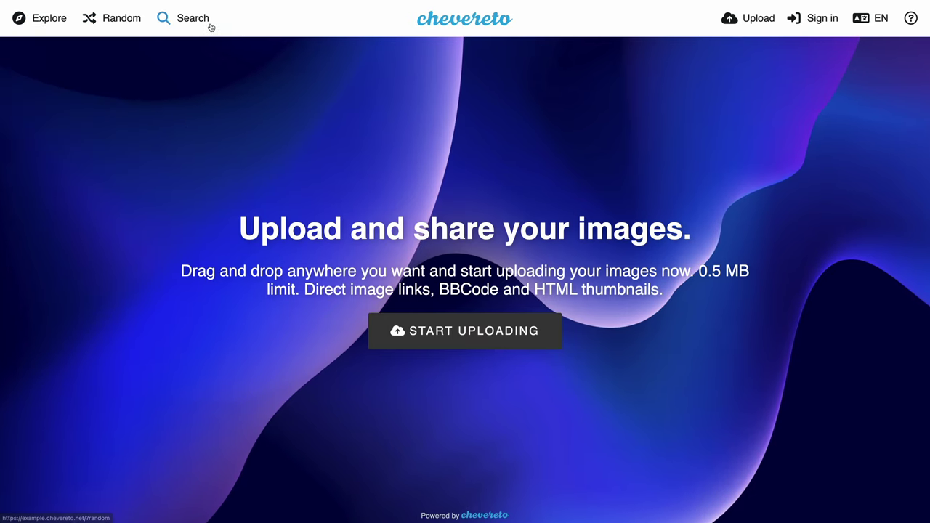
{"action": "left_click", "coordinate": [297, 16]}
{"action": "left_click", "coordinate": [690, 159]}
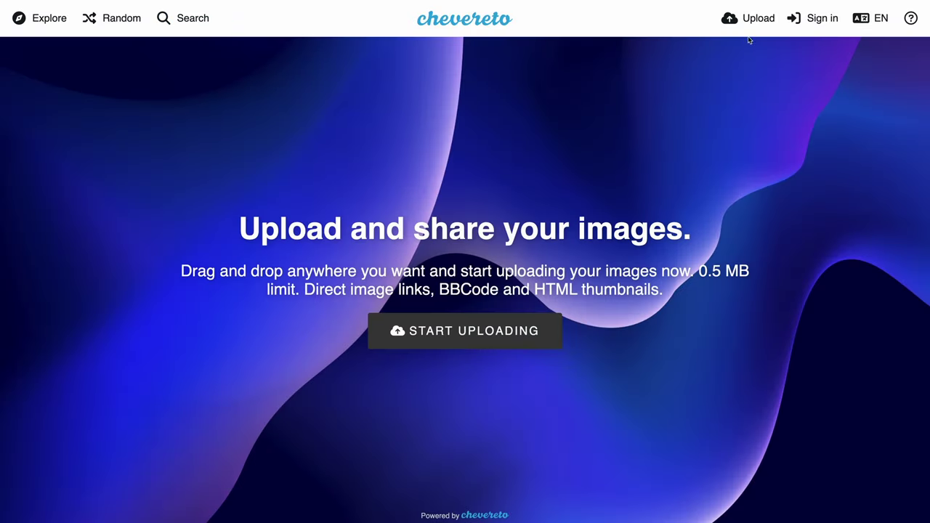
{"action": "left_click", "coordinate": [880, 21]}
{"action": "left_click", "coordinate": [880, 25]}
{"action": "left_click", "coordinate": [818, 22]}
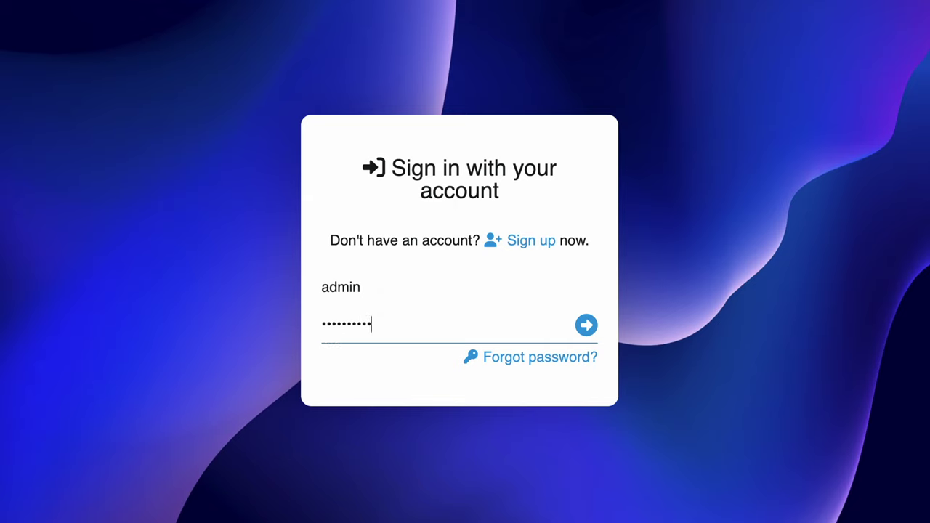
- Submit the admin password to sign in
{"action": "left_click", "coordinate": [800, 40]}
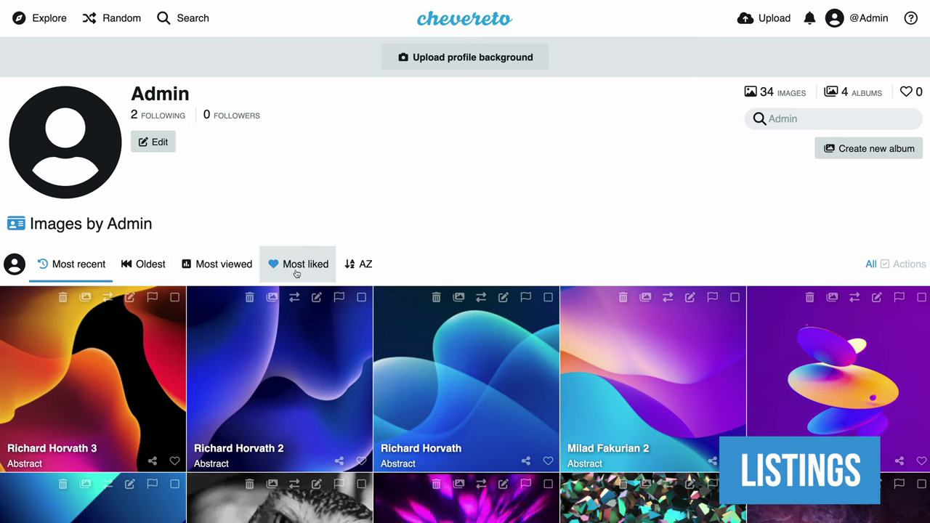
- Select the teal-and-blue wave image on the admin profile and confirm its deletion
{"action": "left_click", "coordinate": [548, 298]}
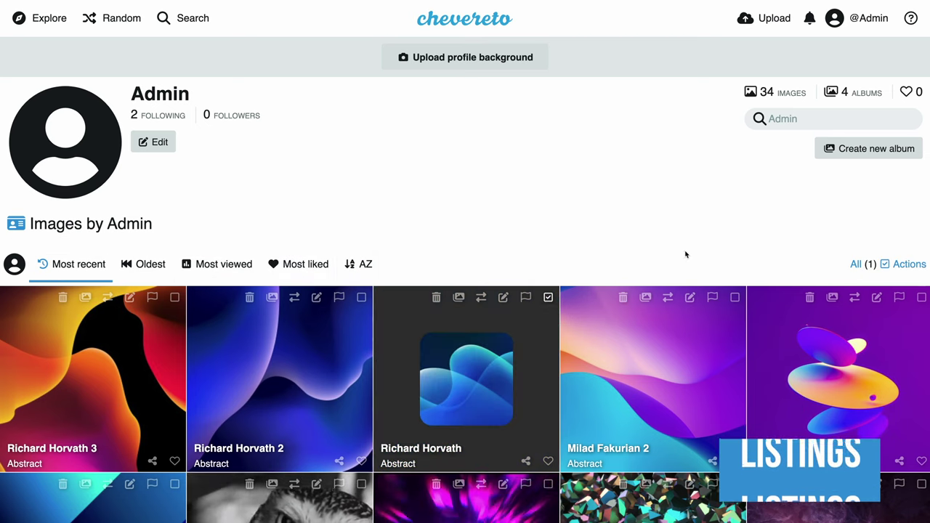
{"action": "left_click", "coordinate": [912, 266]}
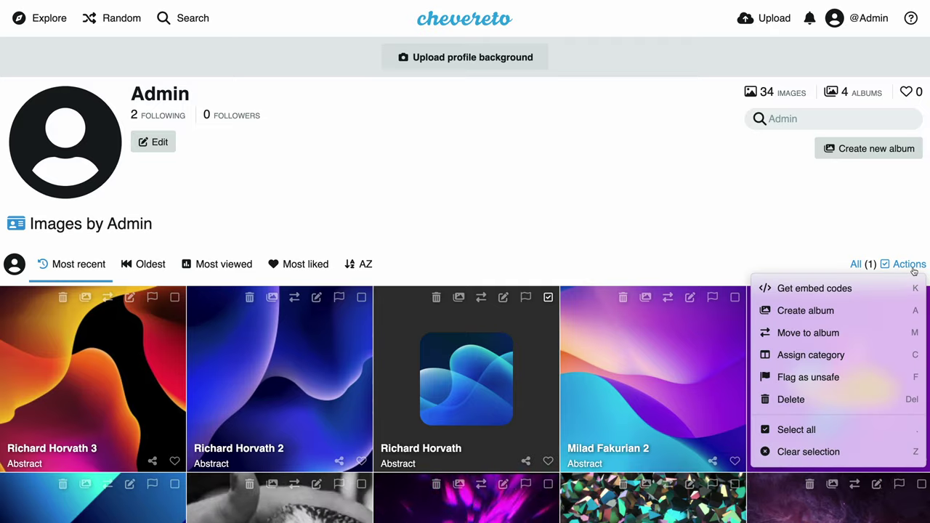
{"action": "left_click", "coordinate": [781, 235]}
{"action": "scroll", "coordinate": [781, 235], "scroll_direction": "down", "scroll_amount": 2}
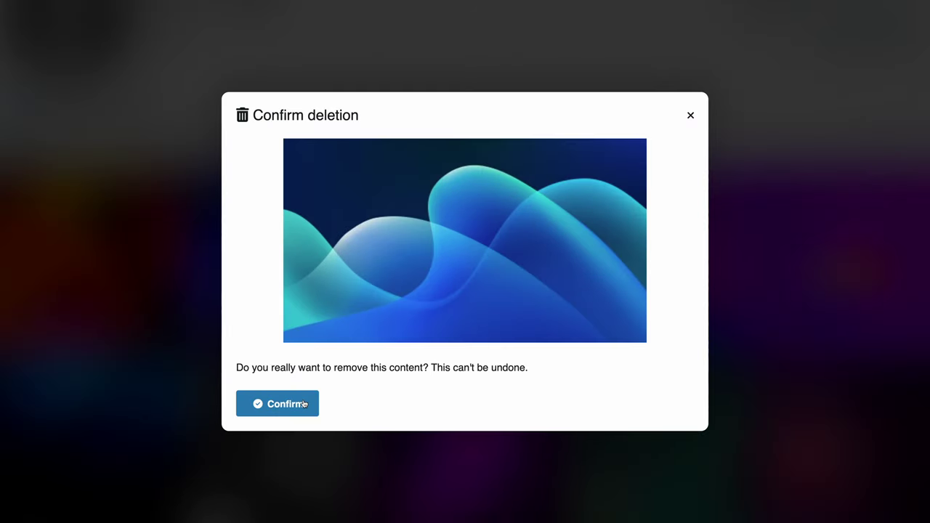
{"action": "left_click", "coordinate": [305, 404]}
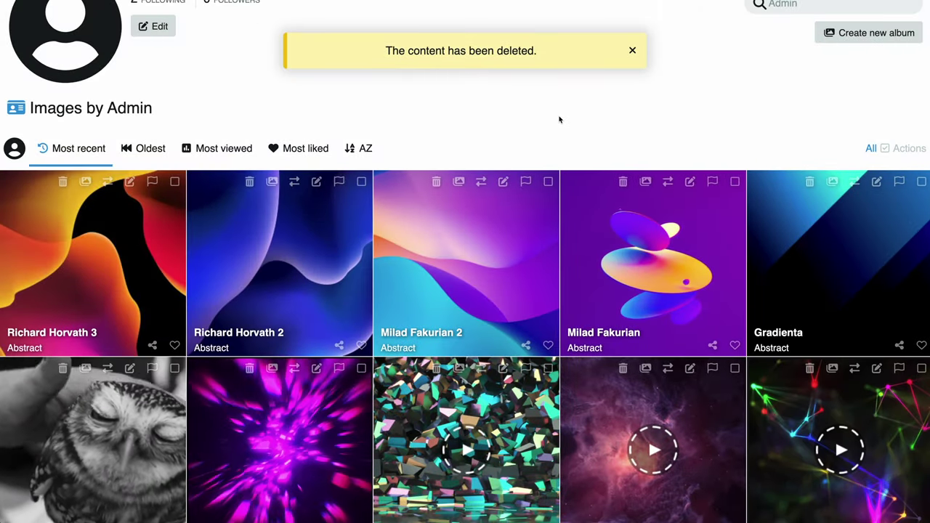
{"action": "scroll", "coordinate": [559, 119], "scroll_direction": "down", "scroll_amount": 1}
{"action": "mouse_move", "coordinate": [91, 204]}
{"action": "left_mouse_down"}
{"action": "mouse_move", "coordinate": [256, 208]}
{"action": "mouse_move", "coordinate": [482, 442]}
{"action": "left_mouse_up"}
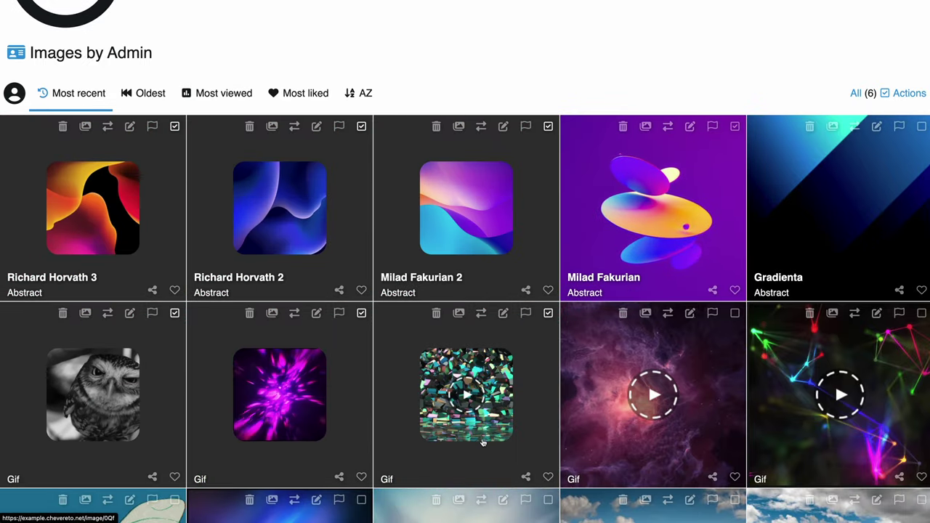
{"action": "right_click", "coordinate": [283, 399]}
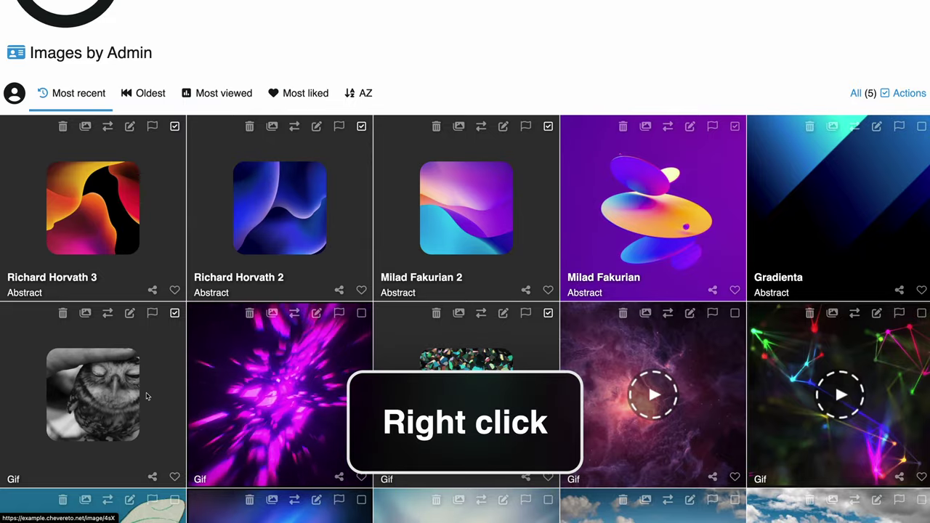
{"action": "right_click", "coordinate": [146, 397]}
{"action": "right_click", "coordinate": [525, 347]}
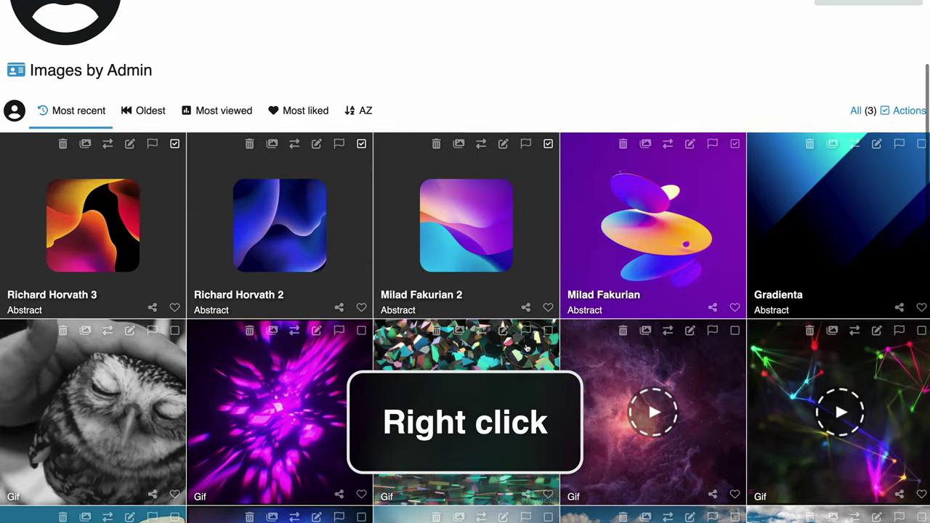
{"action": "scroll", "coordinate": [528, 348], "scroll_direction": "up", "scroll_amount": 1}
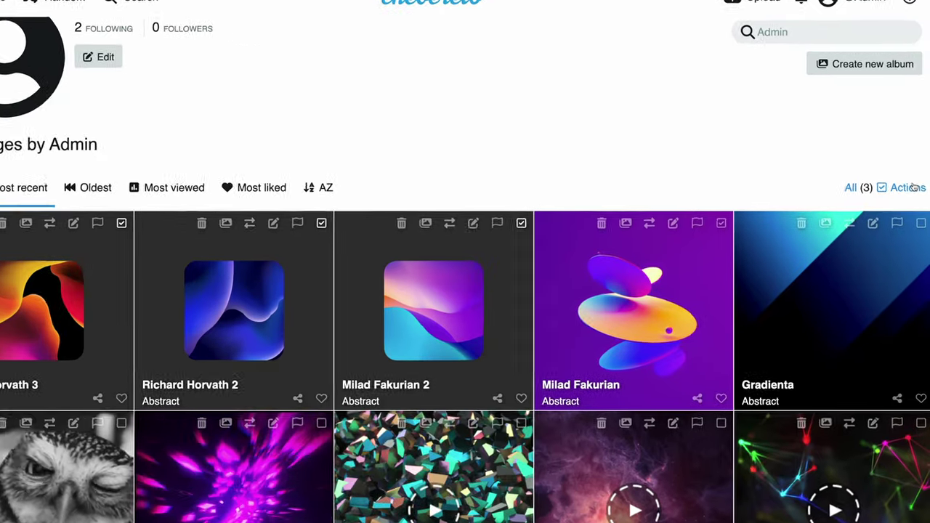
{"action": "left_click", "coordinate": [907, 191]}
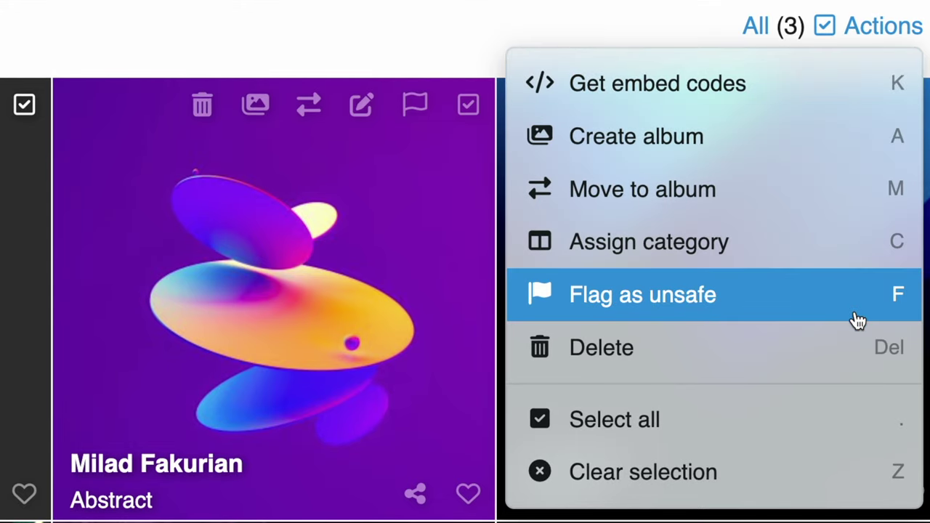
{"action": "left_click", "coordinate": [816, 182]}
{"action": "left_click", "coordinate": [457, 320]}
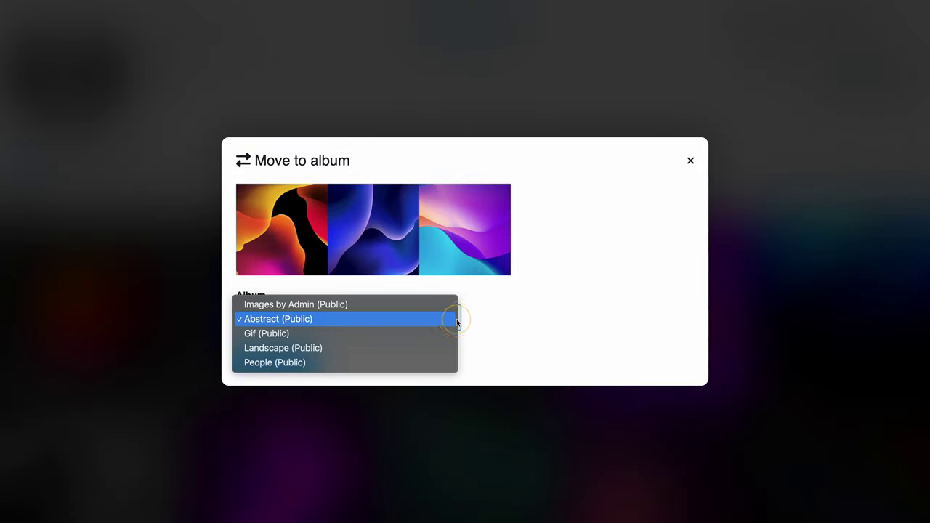
{"action": "left_click", "coordinate": [457, 320]}
{"action": "left_click", "coordinate": [693, 160]}
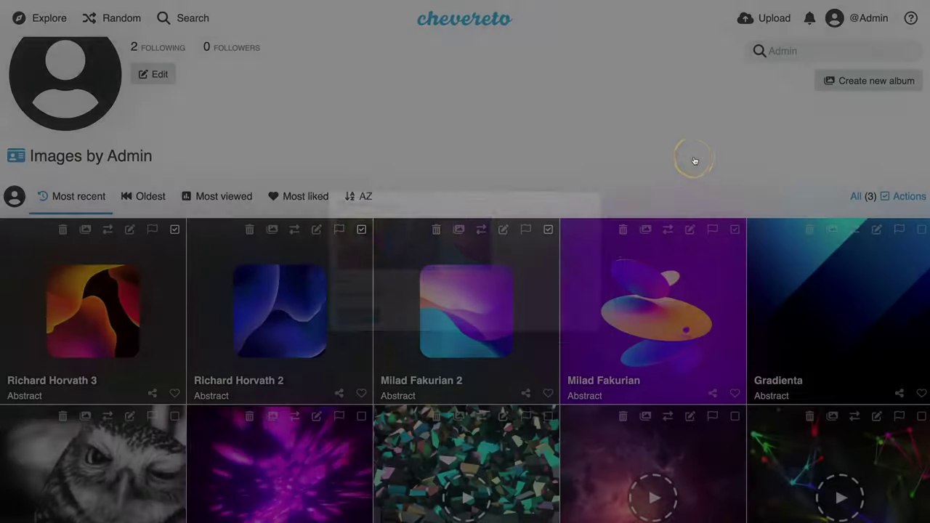
{"action": "key", "text": "a"}
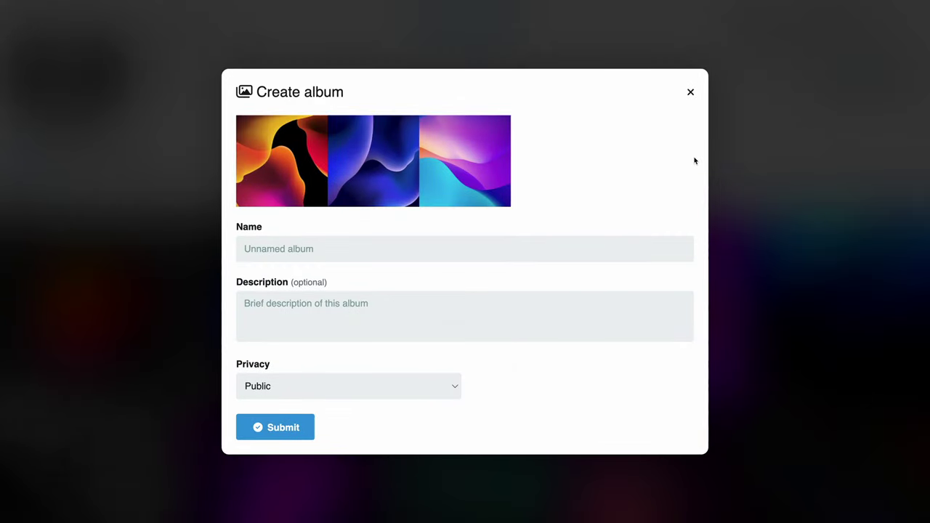
{"action": "key", "text": "Escape"}
{"action": "key", "text": "z"}
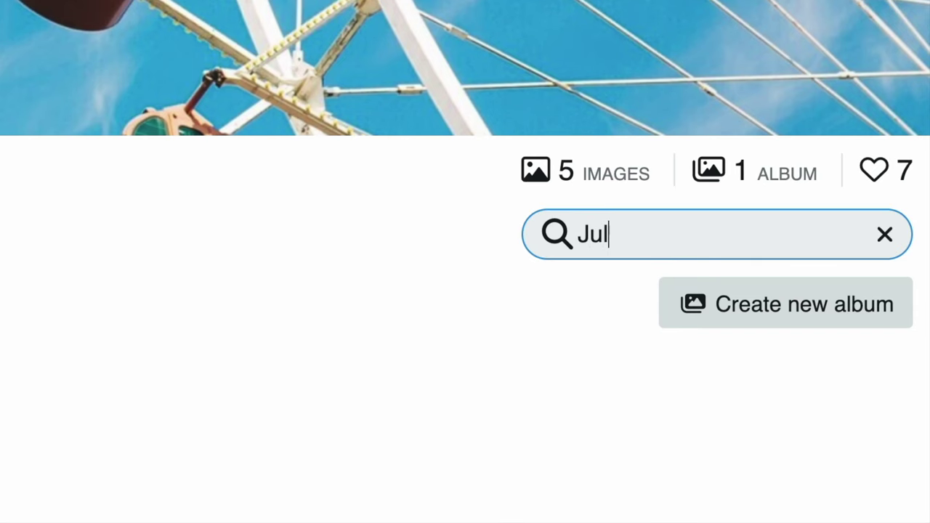
- Run the profile search for 'Julia' and scroll through the Julia I–V results
{"action": "key", "text": "Return"}
{"action": "scroll", "coordinate": [640, 147], "scroll_direction": "down", "scroll_amount": 2}
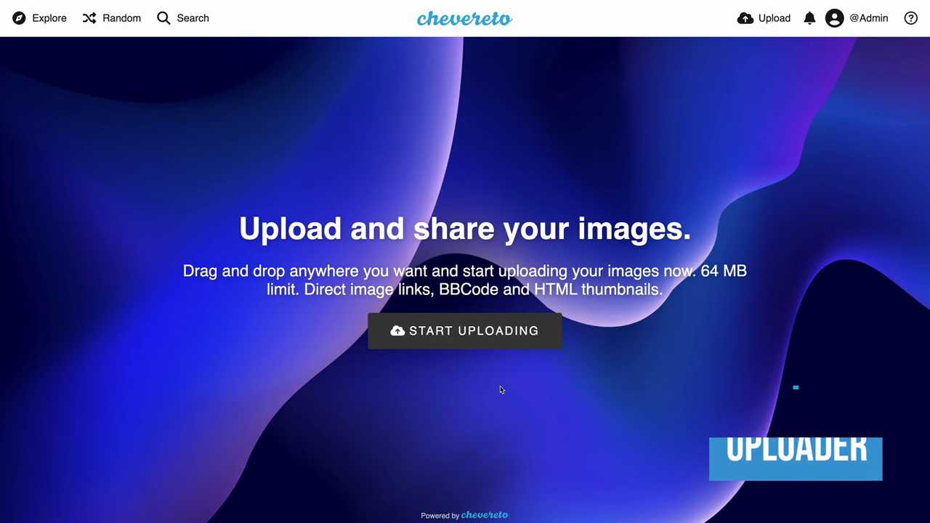
- Queue the last five Abstracto images for upload, also trying paste and drag-and-drop
{"action": "left_click", "coordinate": [475, 330]}
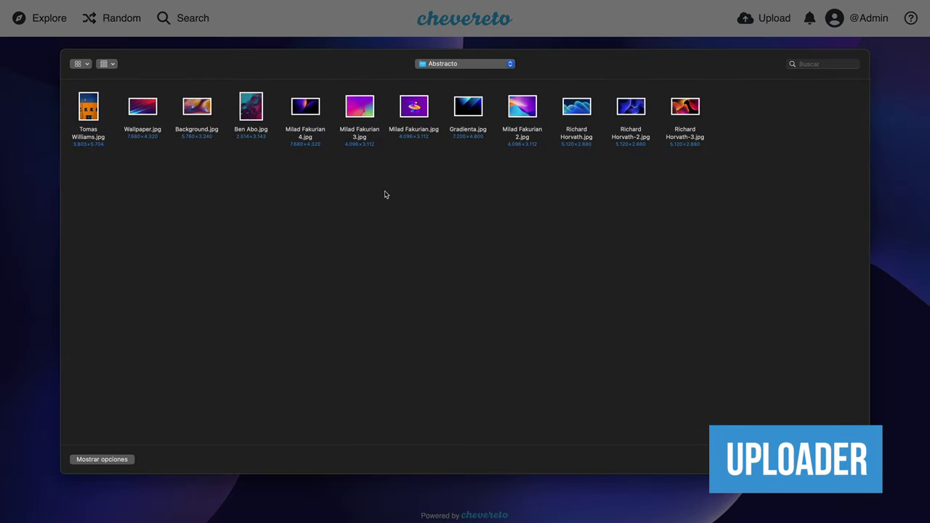
{"action": "left_click_drag", "start_coordinate": [562, 173], "coordinate": [723, 104]}
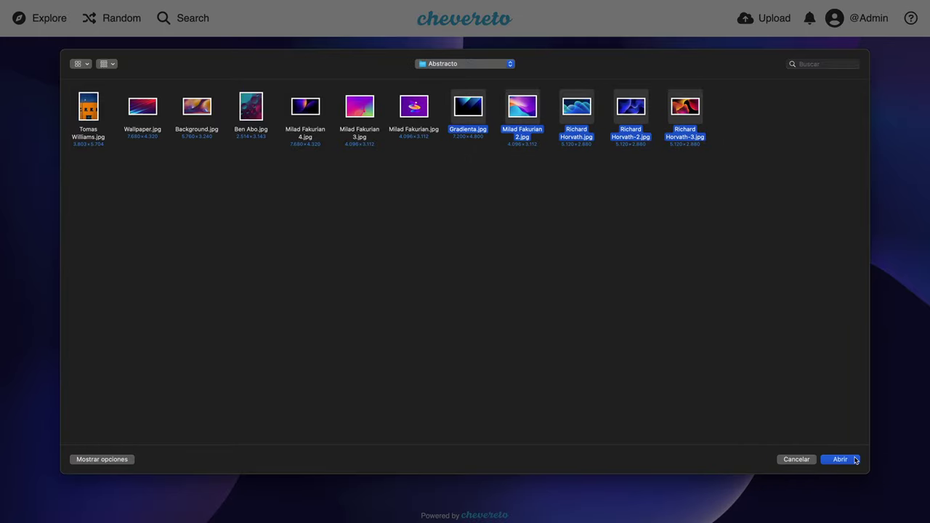
{"action": "left_click", "coordinate": [851, 459]}
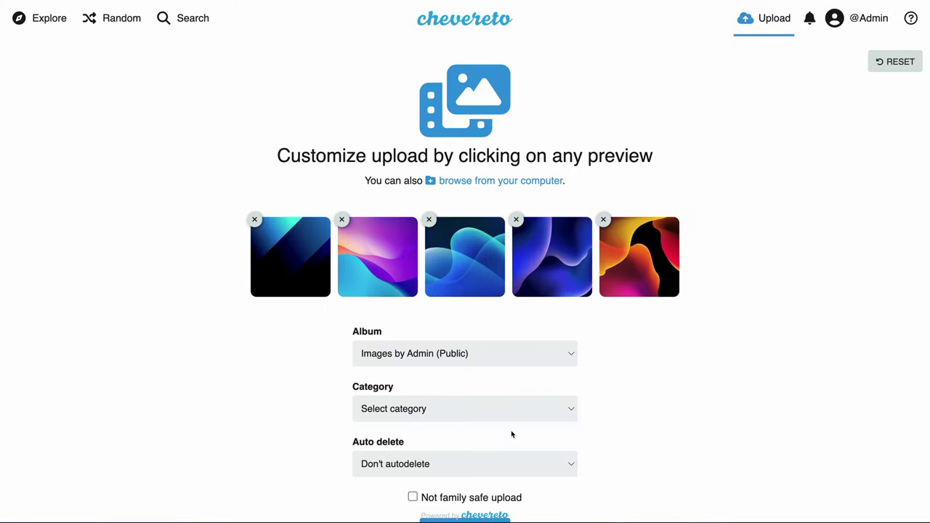
{"action": "key", "text": "ctrl+v"}
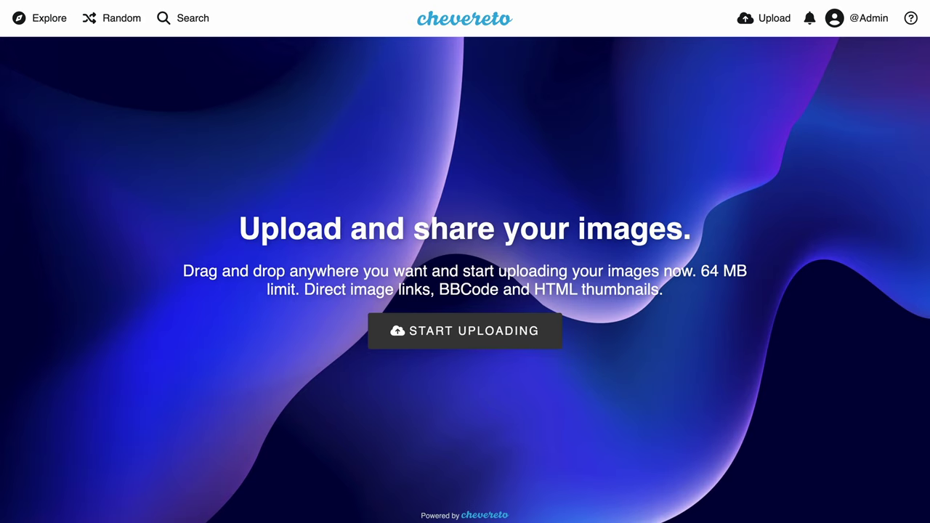
{"action": "mouse_move", "coordinate": [174, 117]}
{"action": "left_mouse_down"}
{"action": "mouse_move", "coordinate": [649, 165]}
{"action": "mouse_move", "coordinate": [599, 181]}
{"action": "left_mouse_up"}
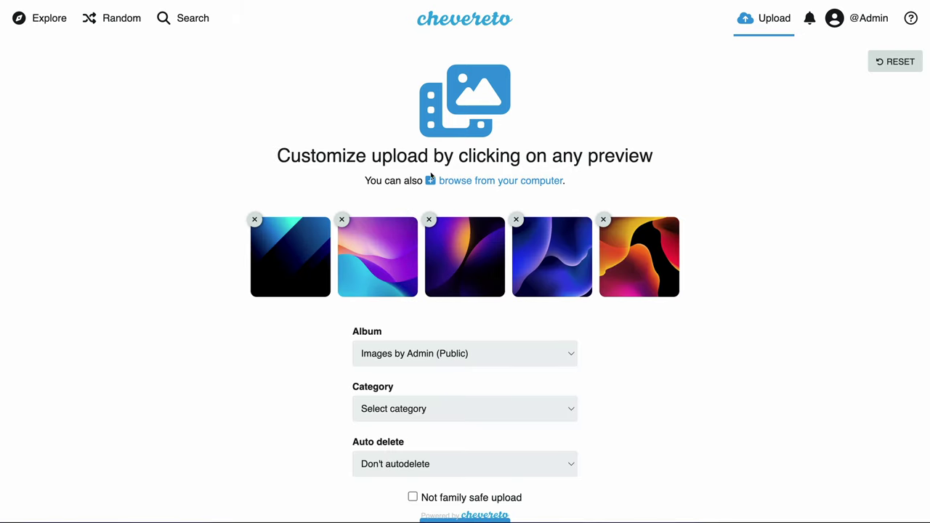
- Remove the first queued image and open the blue image's details
{"action": "left_click", "coordinate": [255, 221]}
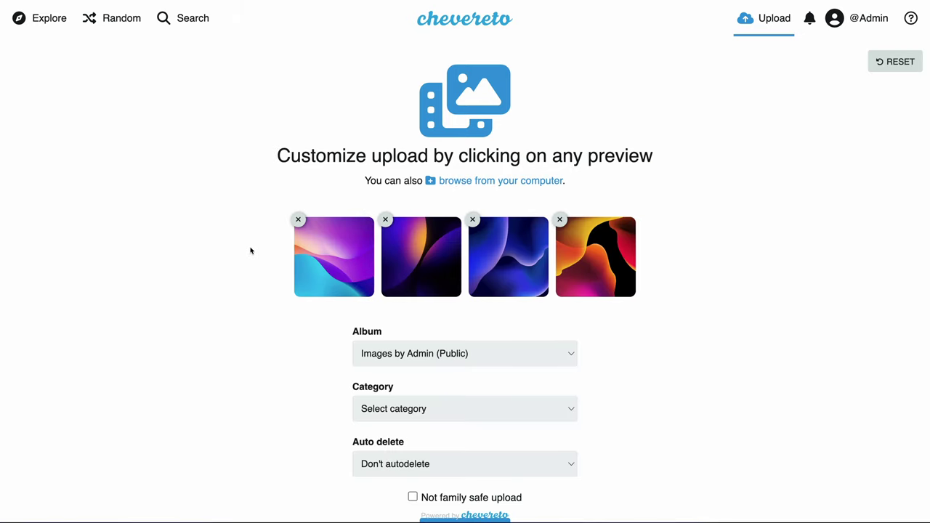
{"action": "scroll", "coordinate": [517, 320], "scroll_direction": "down", "scroll_amount": 1}
{"action": "left_click", "coordinate": [508, 242]}
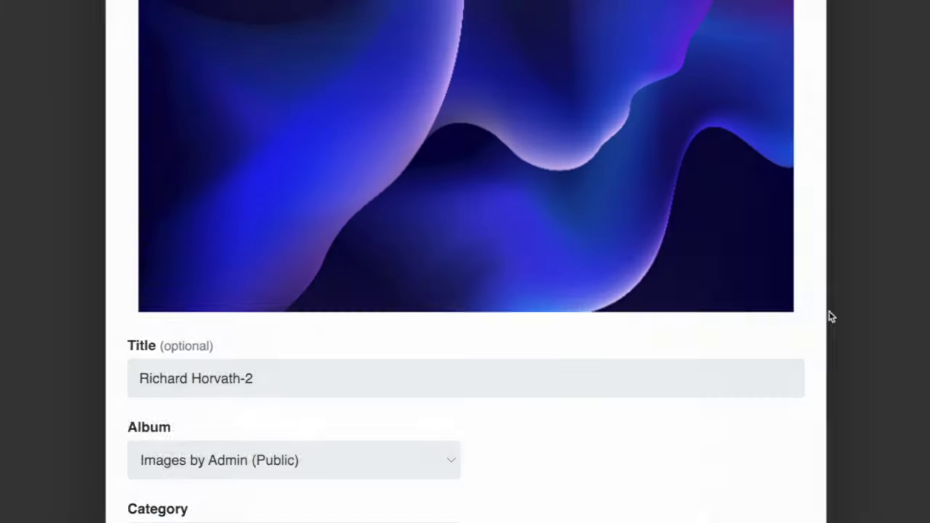
{"action": "scroll", "coordinate": [551, 216], "scroll_direction": "down", "scroll_amount": 5}
- Title the image Richard, set Category example, Abstract album and resize width 30000
{"action": "left_click", "coordinate": [188, 66]}
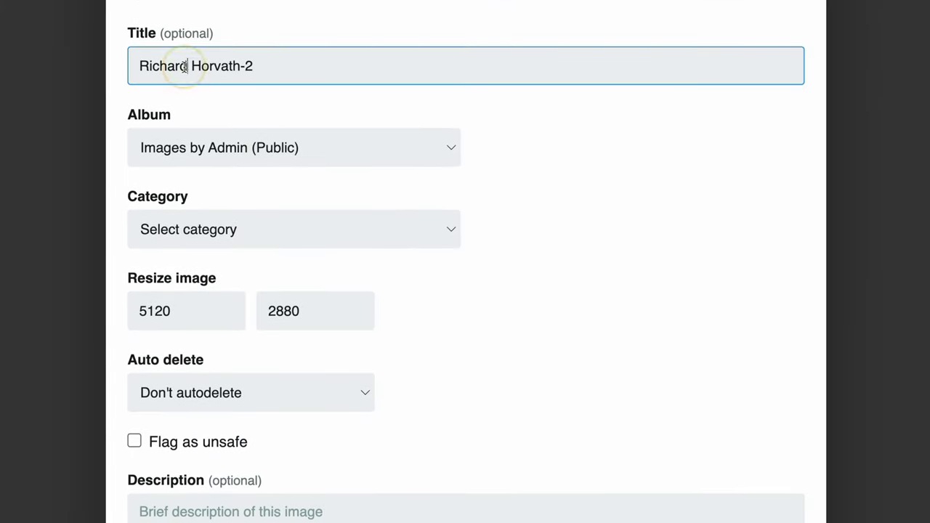
{"action": "left_click", "coordinate": [451, 229]}
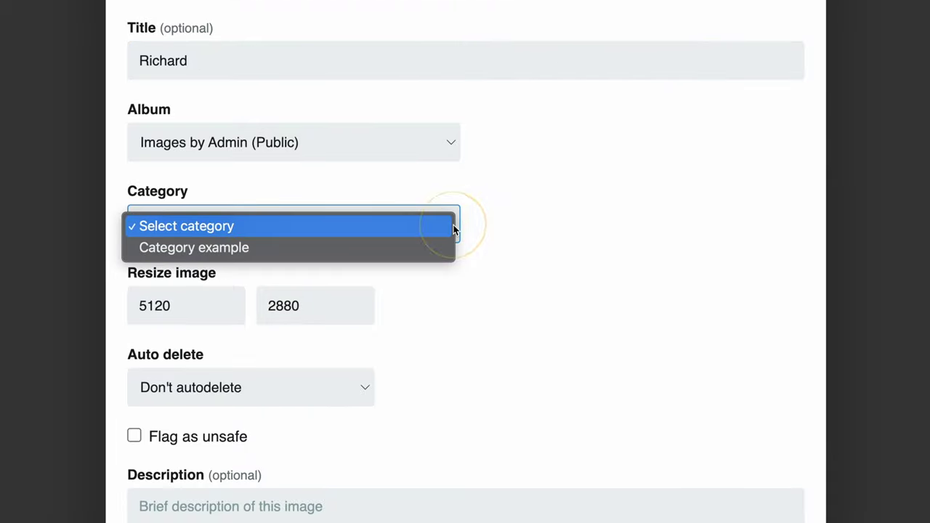
{"action": "left_click", "coordinate": [448, 248]}
{"action": "left_click", "coordinate": [451, 142]}
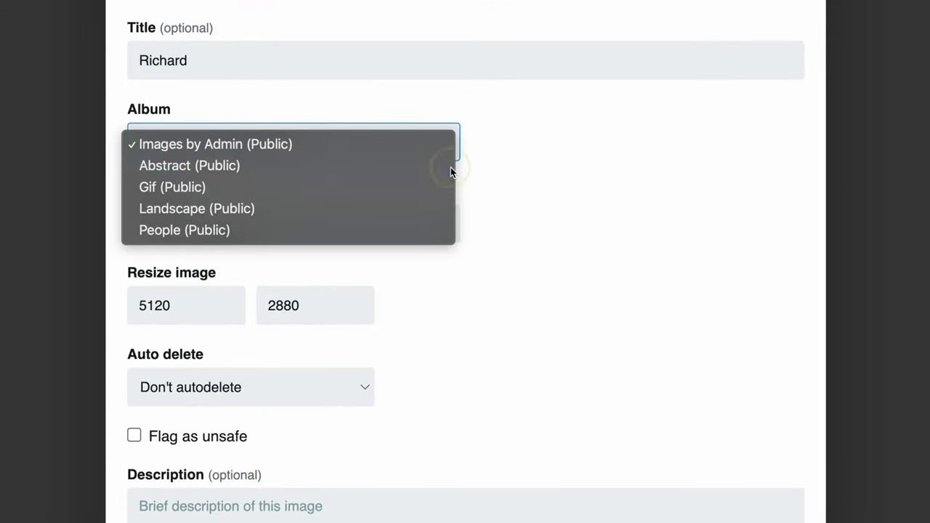
{"action": "left_click", "coordinate": [450, 167]}
{"action": "type", "text": "30"}
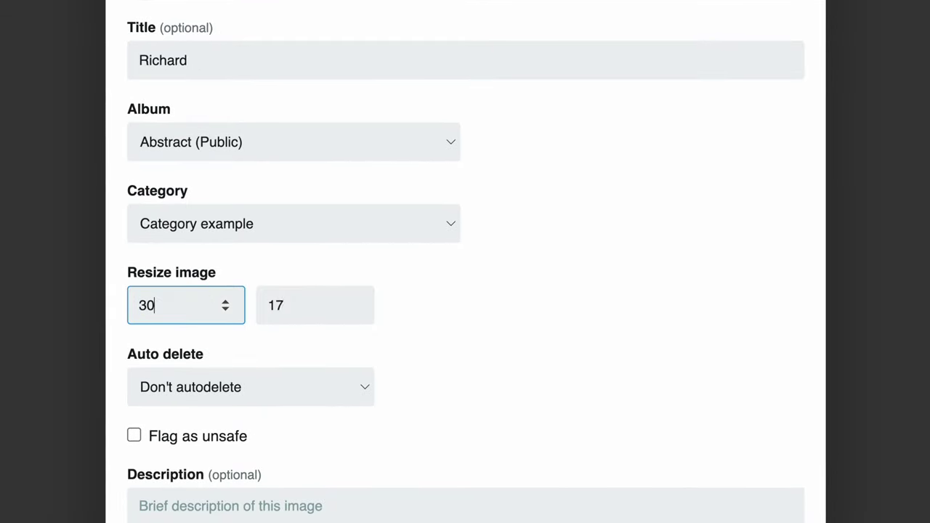
{"action": "type", "text": "000"}
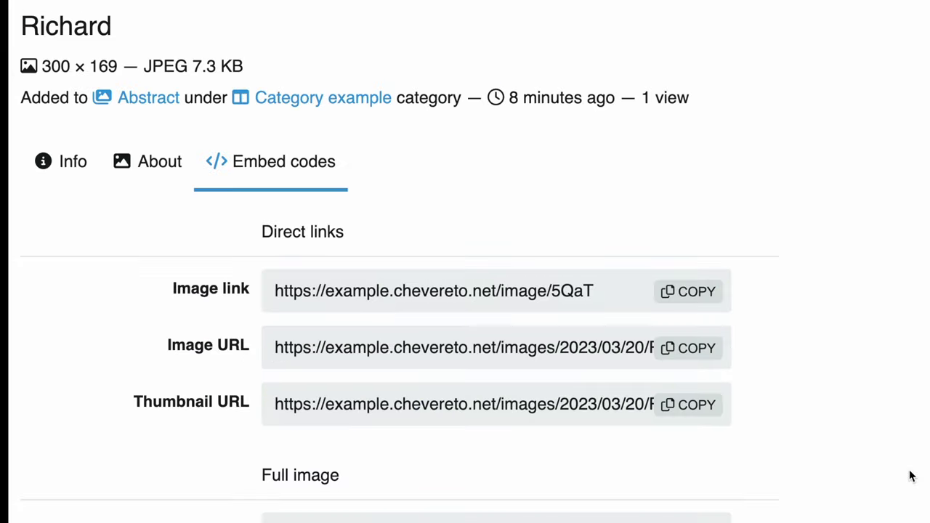
{"action": "scroll", "coordinate": [909, 473], "scroll_direction": "down", "scroll_amount": 3}
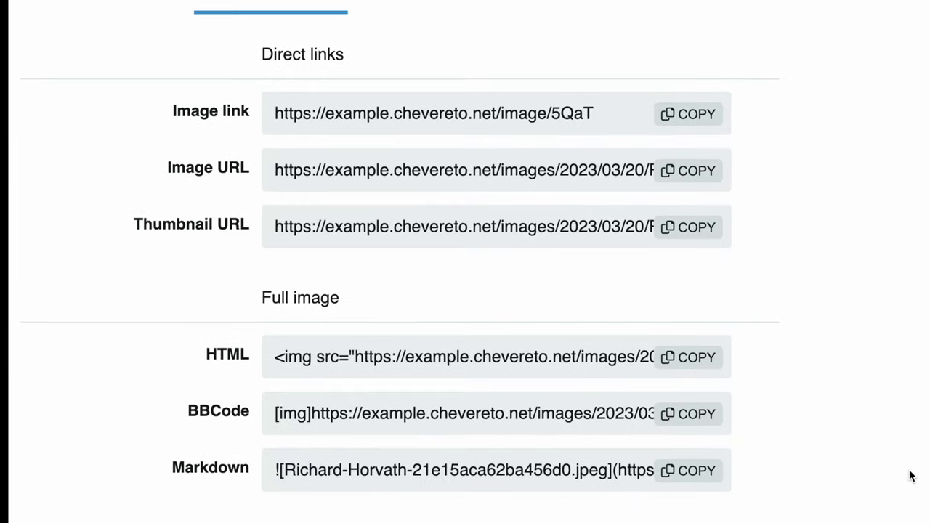
{"action": "scroll", "coordinate": [909, 474], "scroll_direction": "down", "scroll_amount": 2}
{"action": "scroll", "coordinate": [909, 474], "scroll_direction": "down", "scroll_amount": 2}
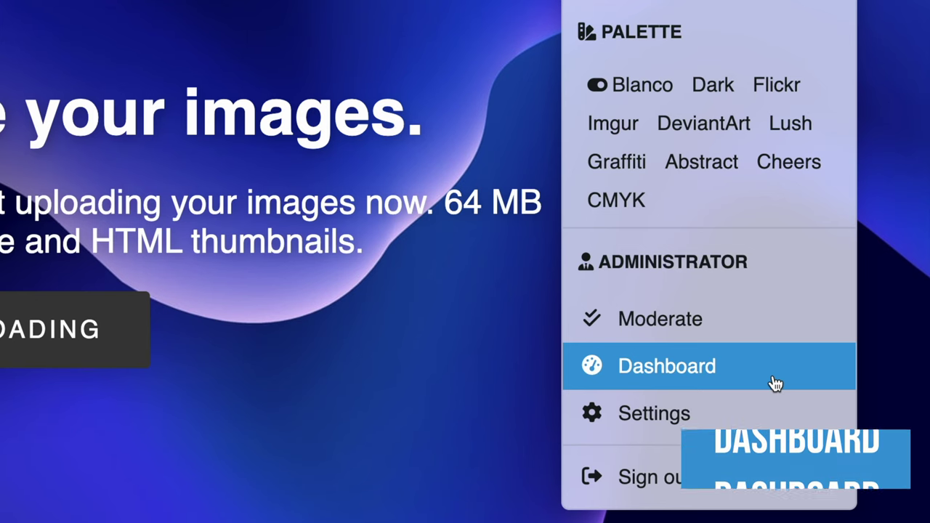
- Scroll through the dashboard's stats, Chevereto News and installation details
{"action": "scroll", "coordinate": [620, 111], "scroll_direction": "down", "scroll_amount": 2}
{"action": "scroll", "coordinate": [620, 113], "scroll_direction": "down", "scroll_amount": 2}
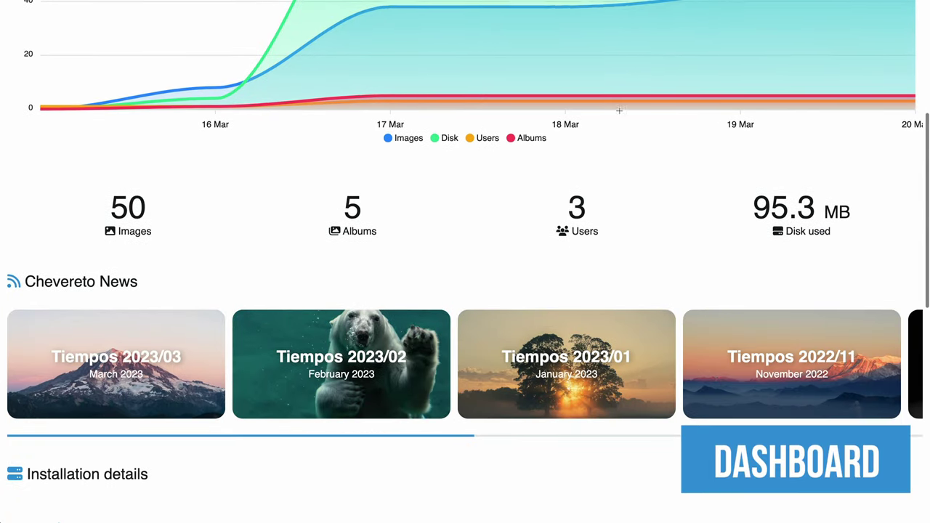
{"action": "scroll", "coordinate": [621, 115], "scroll_direction": "down", "scroll_amount": 2}
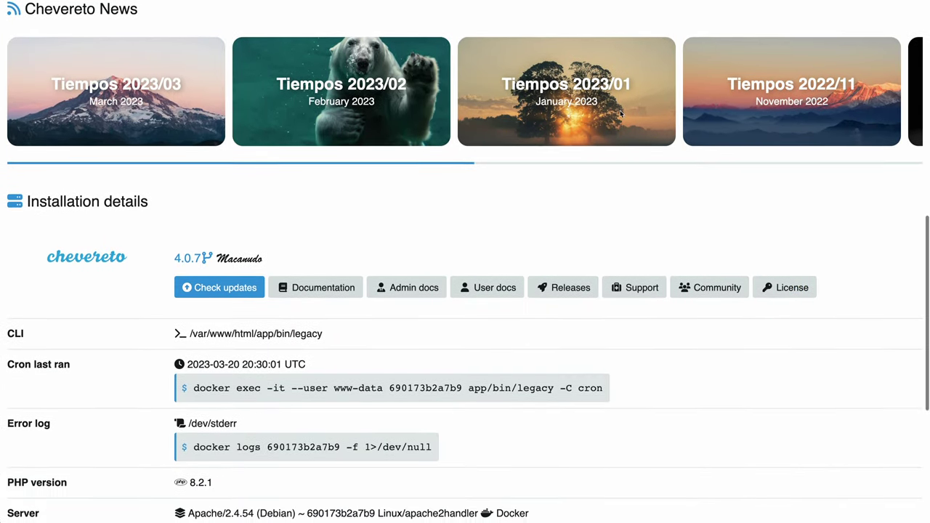
{"action": "scroll", "coordinate": [621, 114], "scroll_direction": "up", "scroll_amount": 3}
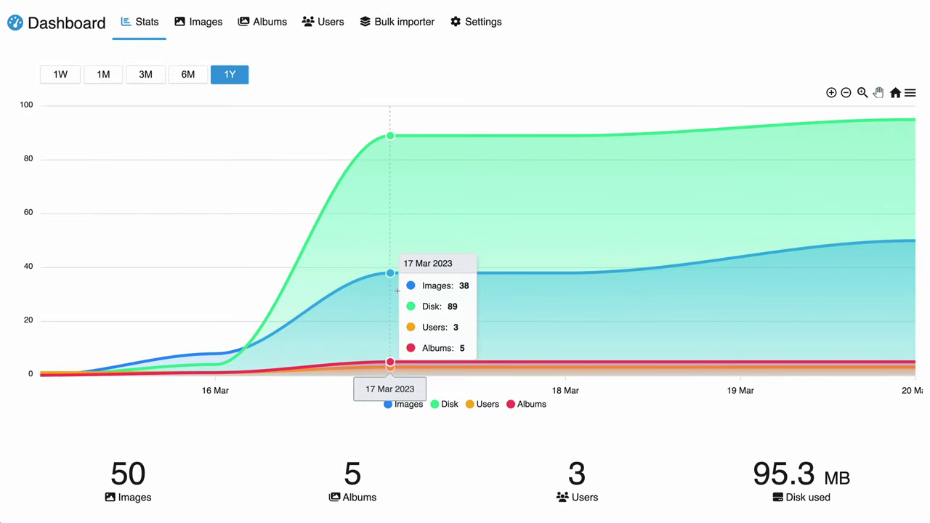
- Hide and restore the chart's Images, Users and Disk series, then view its download options
{"action": "left_click", "coordinate": [388, 406]}
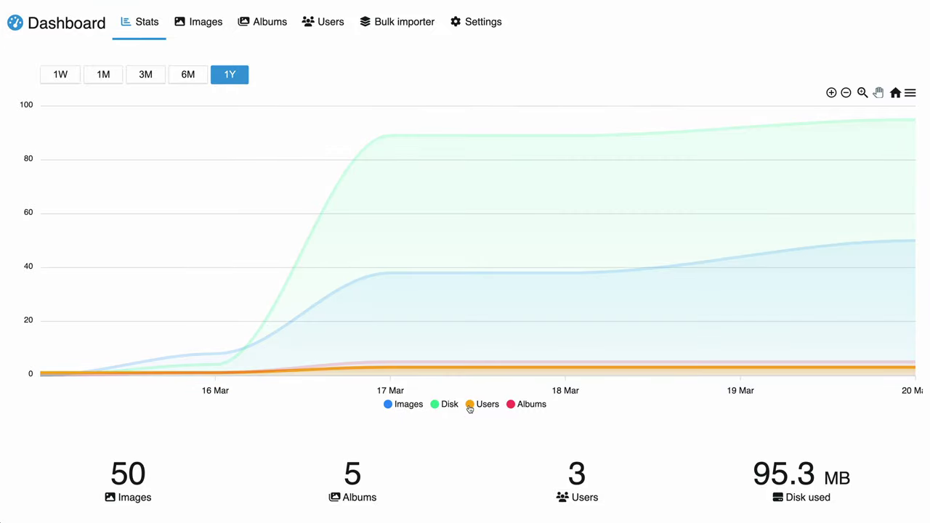
{"action": "left_click", "coordinate": [471, 408]}
{"action": "left_click", "coordinate": [439, 409]}
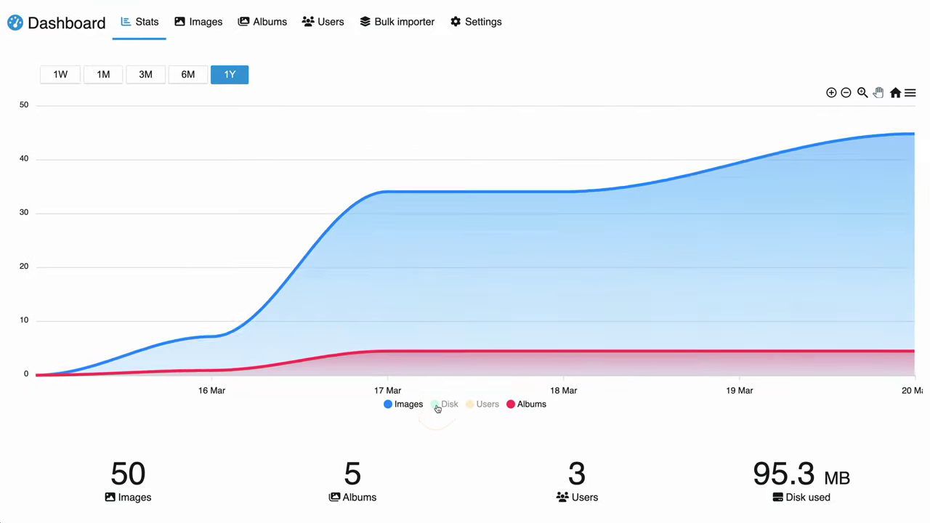
{"action": "left_click", "coordinate": [393, 405]}
{"action": "left_click", "coordinate": [450, 405]}
{"action": "left_click", "coordinate": [485, 405]}
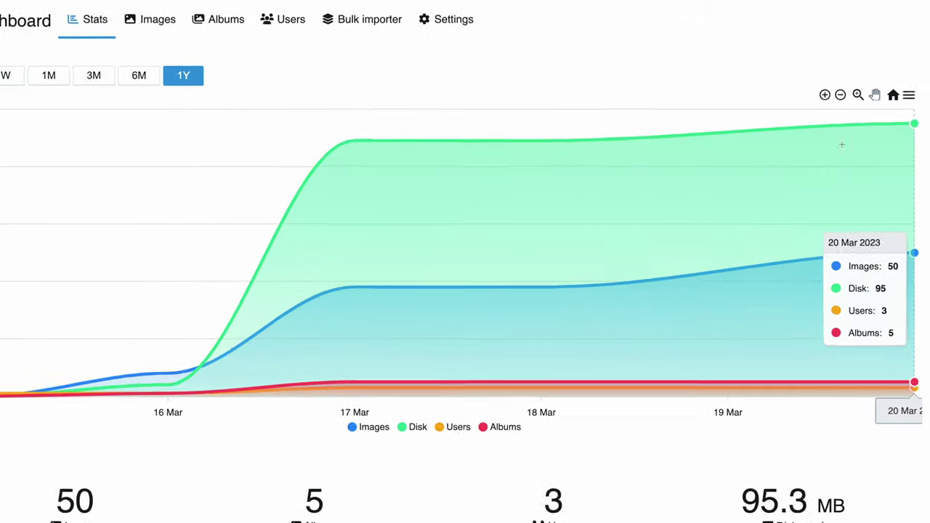
{"action": "left_click", "coordinate": [893, 125]}
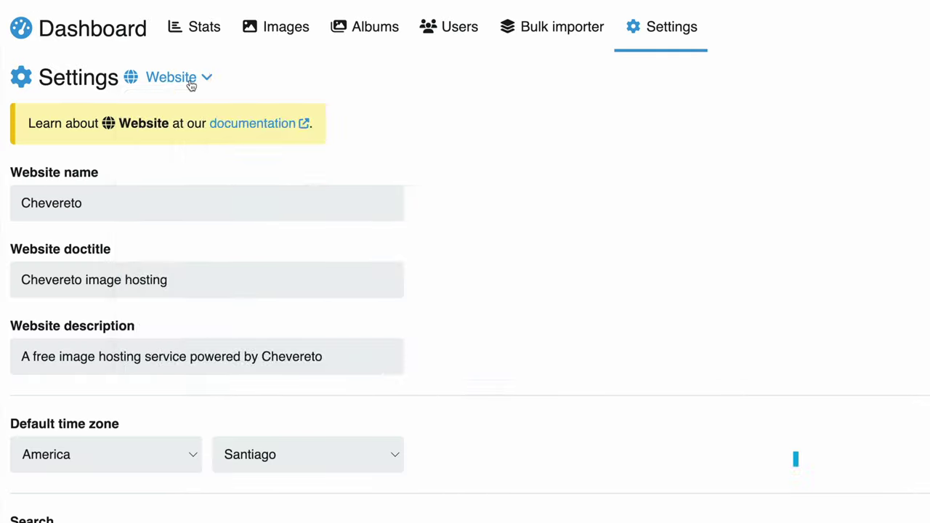
- Enable watermarks in the Watermarks settings, then open the Logo settings documentation
{"action": "left_click", "coordinate": [191, 84]}
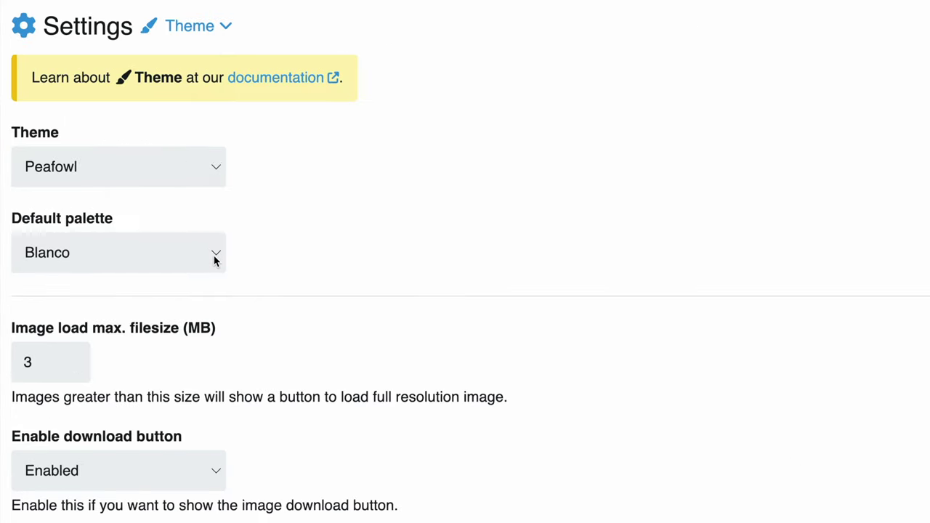
{"action": "left_click", "coordinate": [214, 255]}
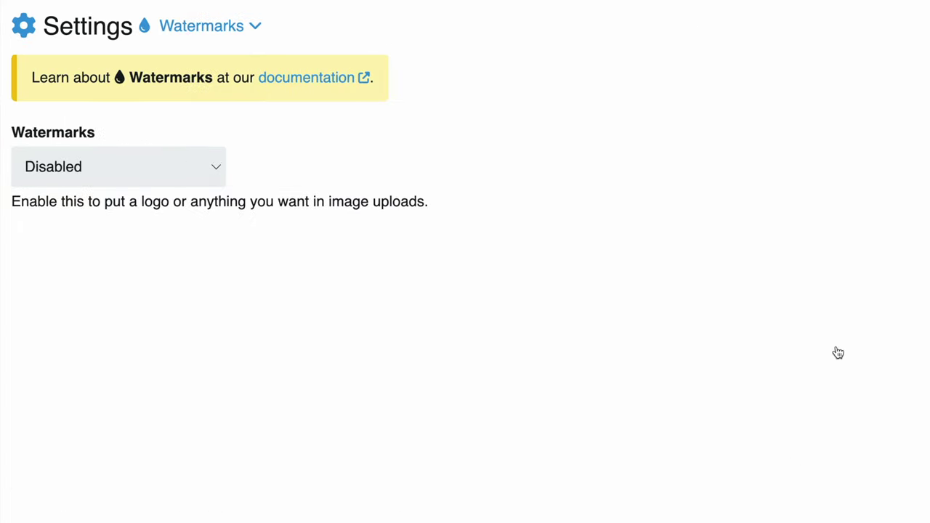
{"action": "left_click", "coordinate": [190, 155]}
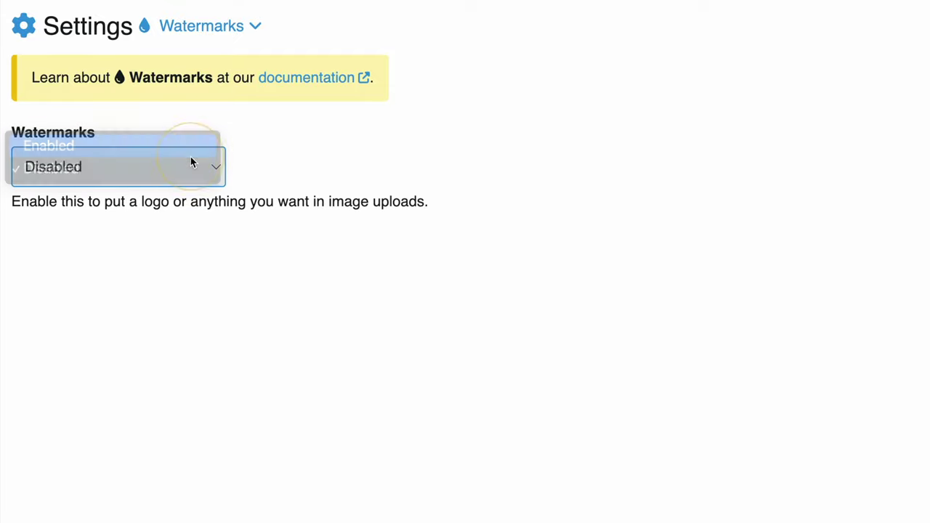
{"action": "scroll", "coordinate": [494, 252], "scroll_direction": "down", "scroll_amount": 3}
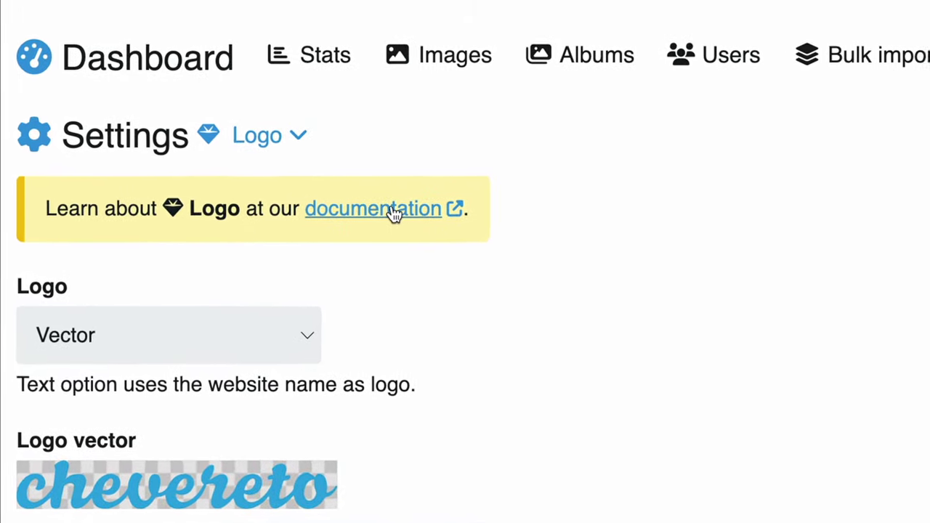
{"action": "left_click", "coordinate": [395, 212]}
{"action": "mouse_move", "coordinate": [701, 18]}
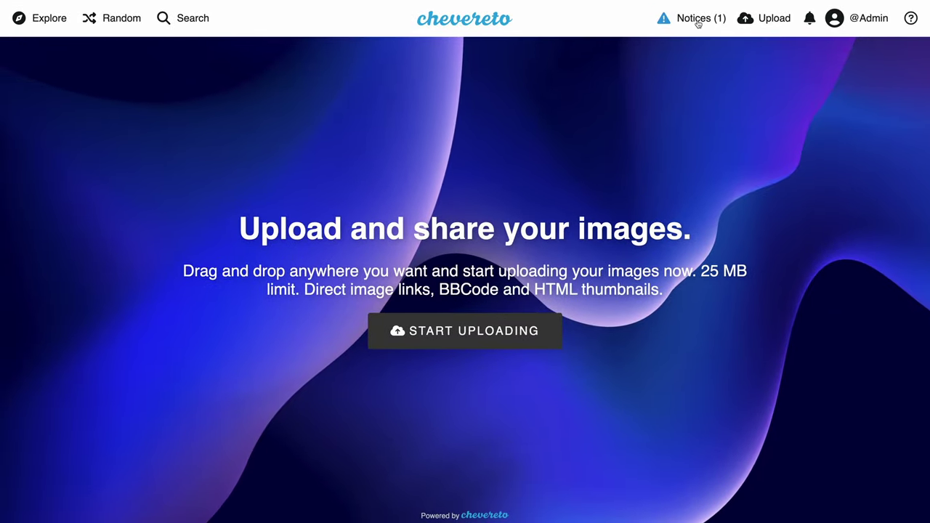
- Follow the Notices (1) warning about default email settings to the Email settings page
{"action": "left_click", "coordinate": [698, 22]}
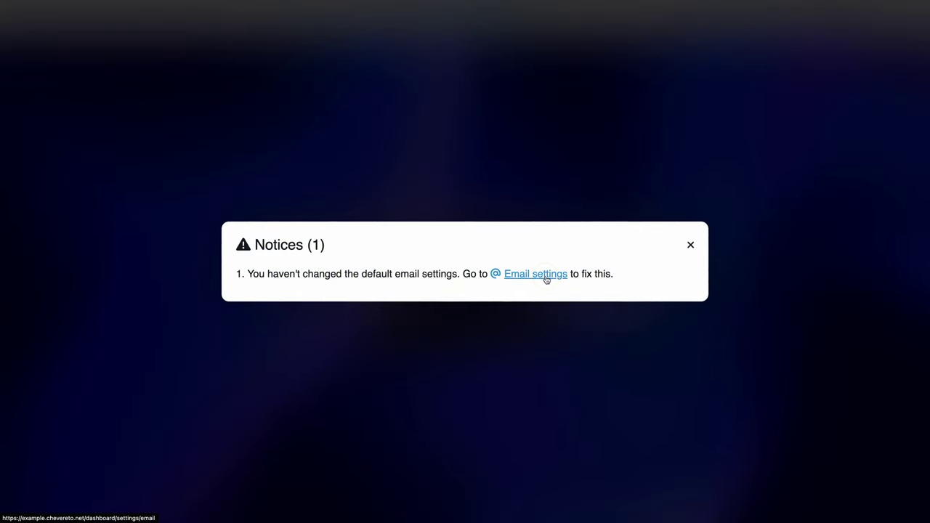
{"action": "left_click", "coordinate": [546, 279]}
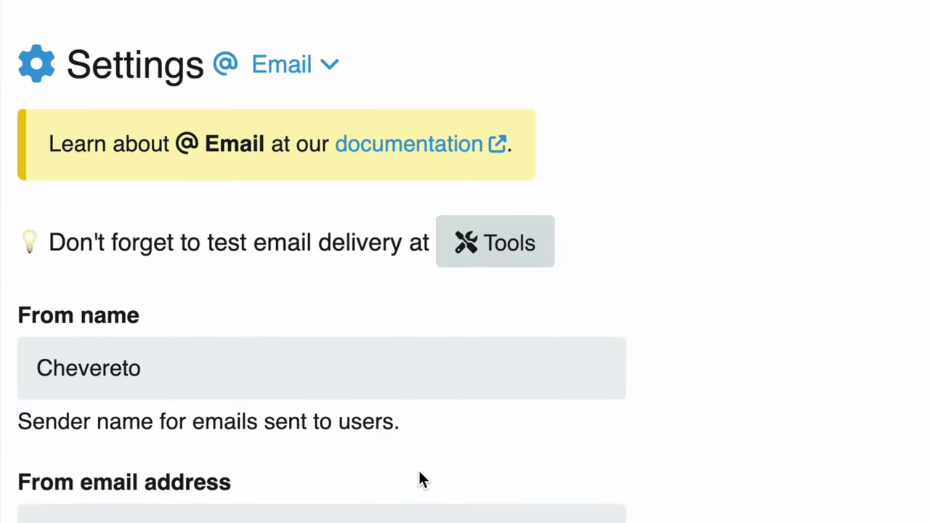
- Open the Email settings documentation explaining the From name and no-reply sender address
{"action": "left_click", "coordinate": [400, 149]}
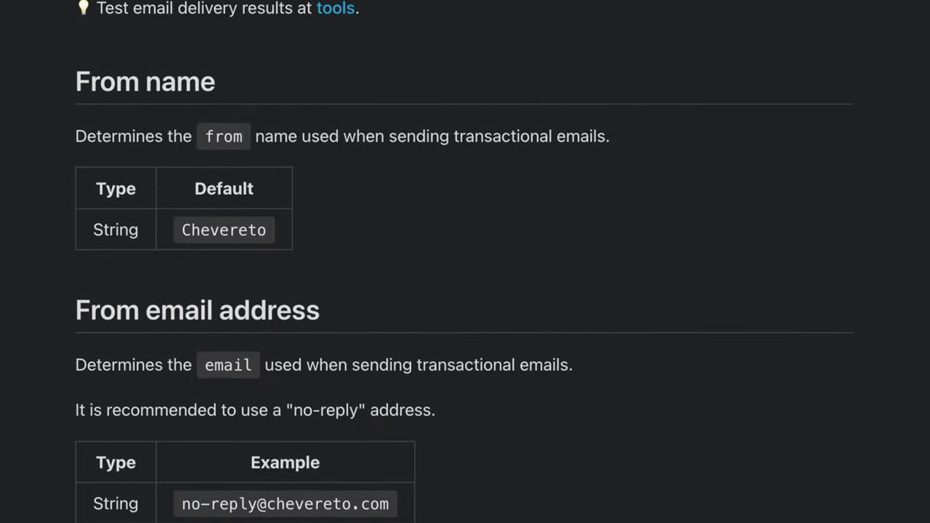